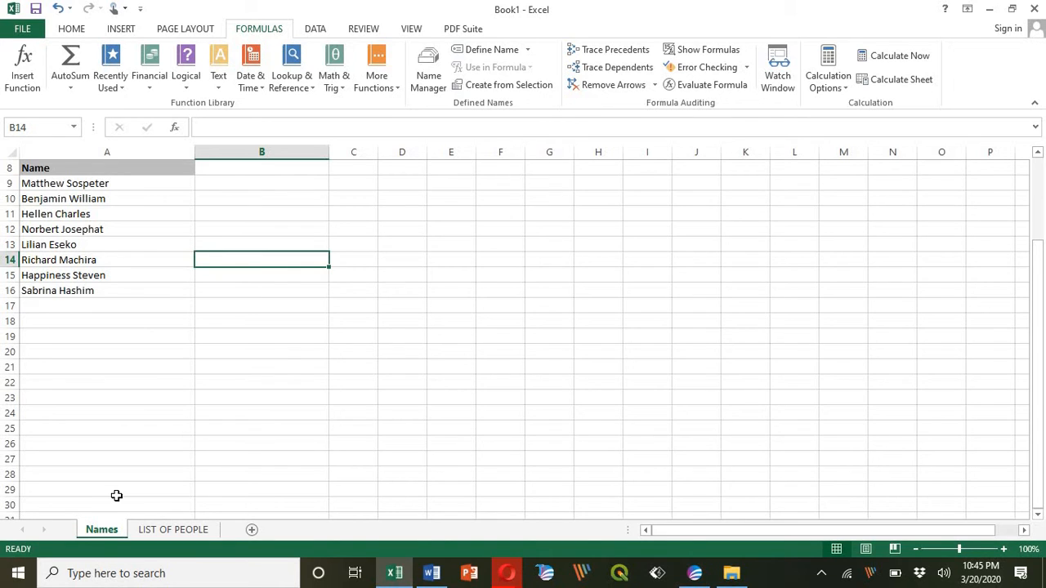
Select the eight names in A9:A16 and name the range 'Names' in the Name Box
left_click(174, 531)
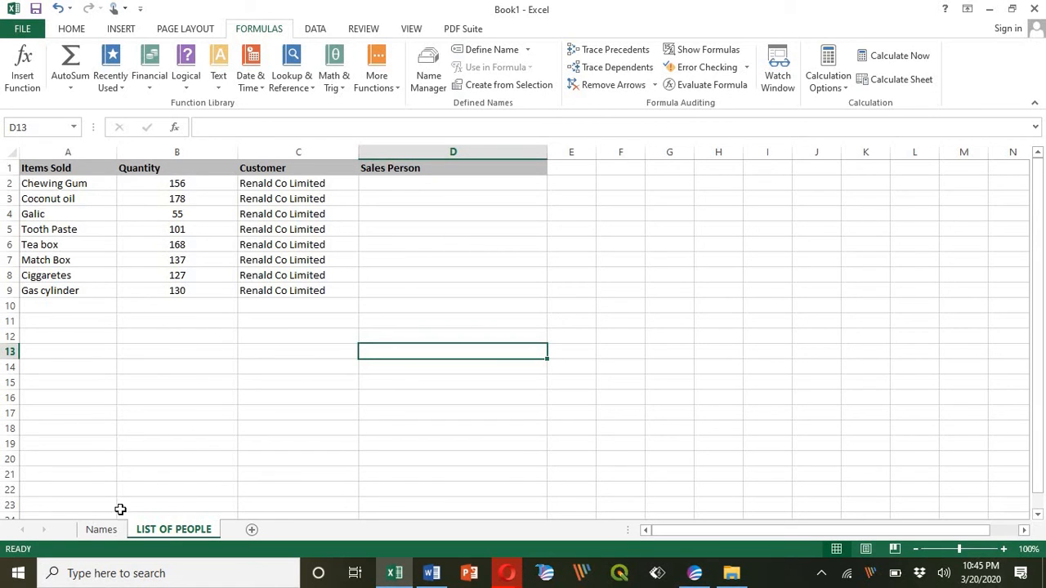
left_click(103, 531)
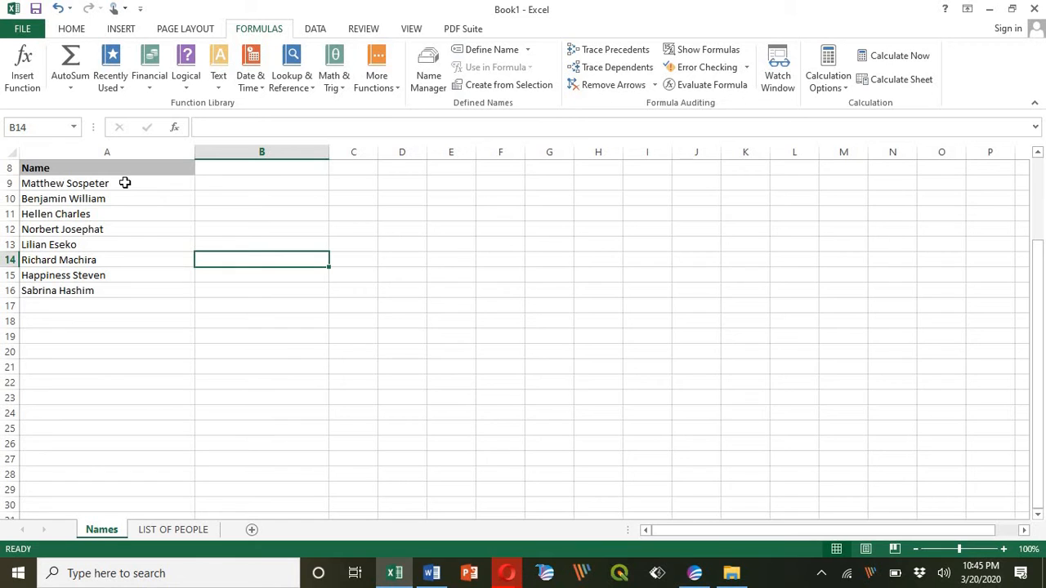
left_click_drag(124, 183, 111, 290)
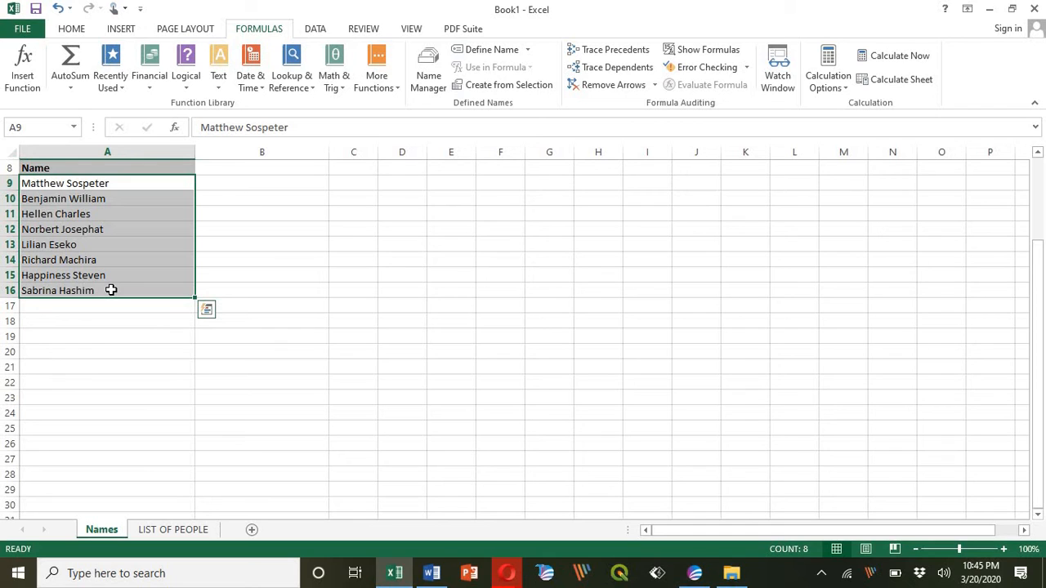
left_click(55, 128)
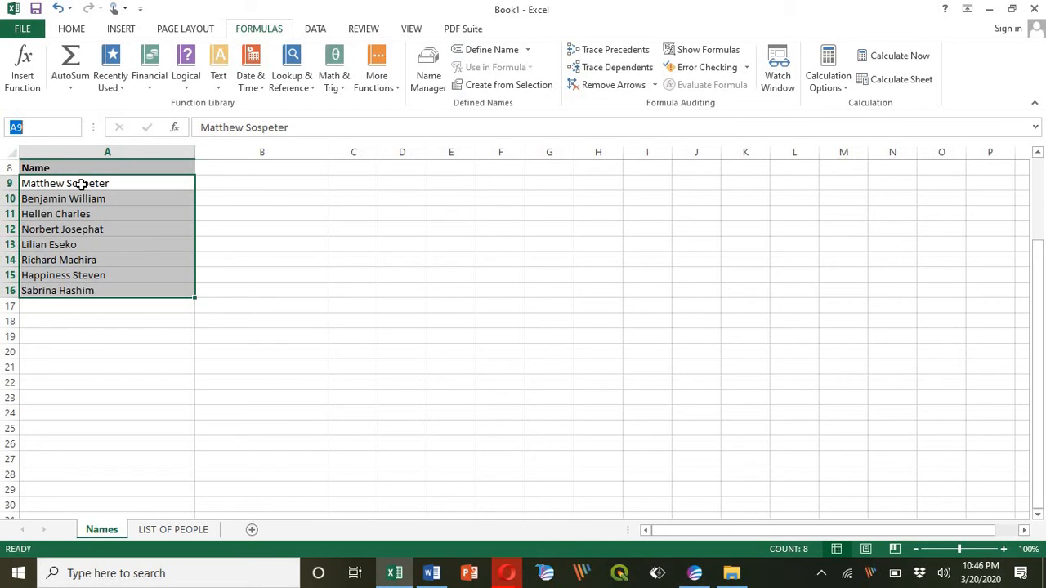
left_click_drag(81, 184, 82, 247)
left_click_drag(83, 283, 81, 285)
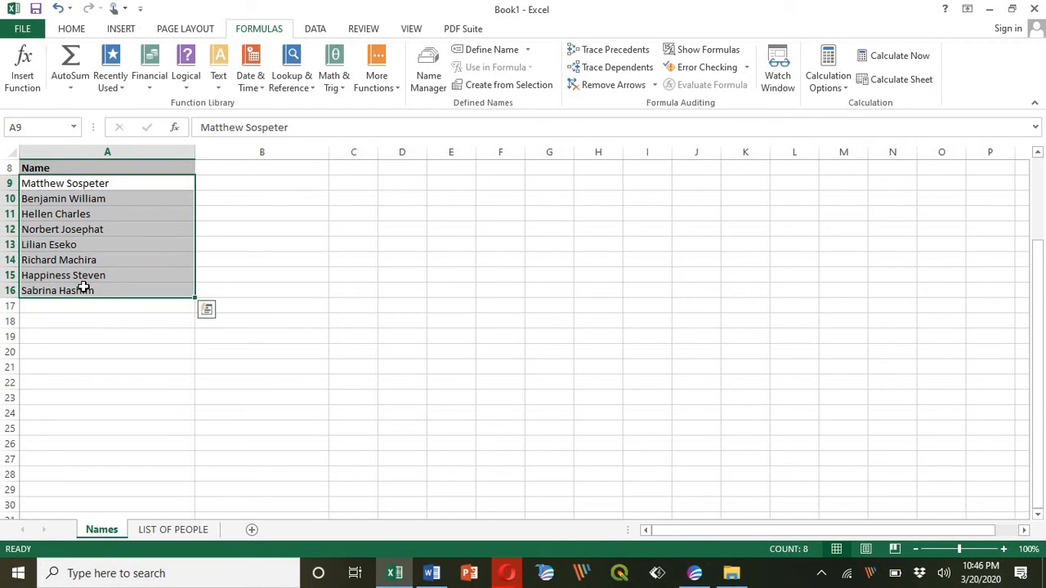
left_click(39, 128)
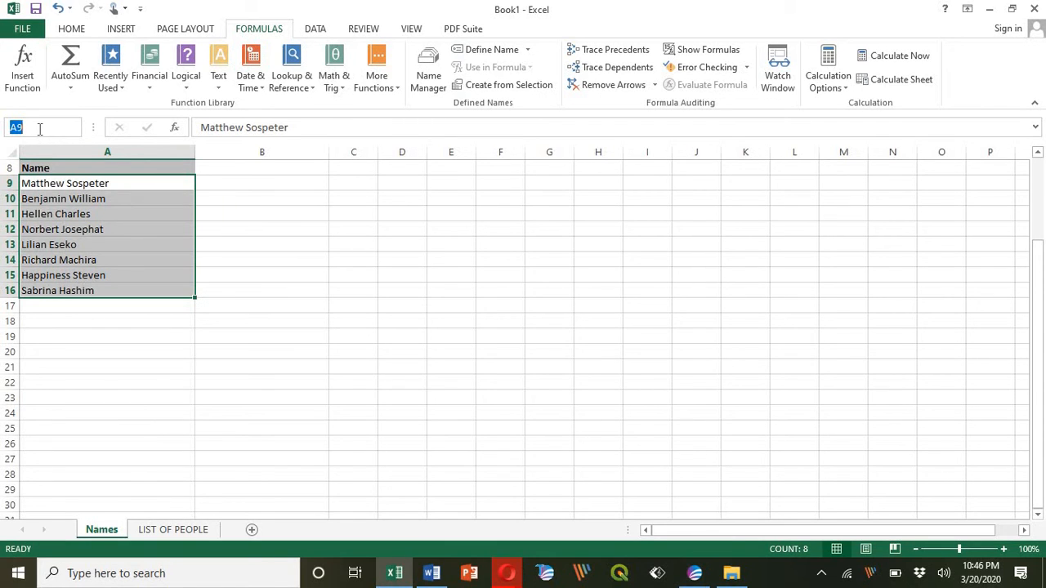
type("Names")
key("Return")
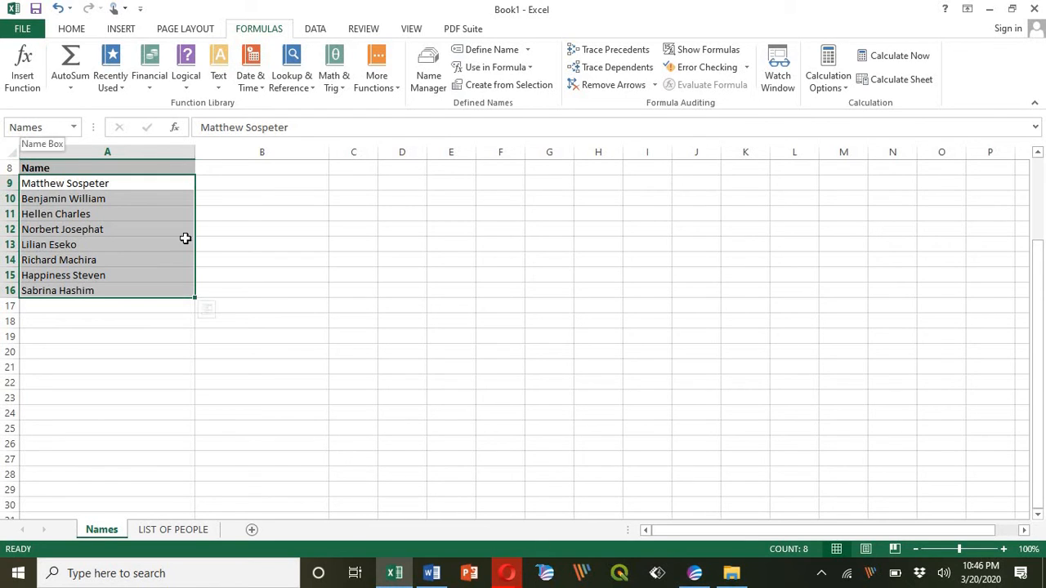
Confirm 'Names' appears in the Name Box list and jumps to A9:A16, then return to LIST OF PEOPLE
left_click(75, 124)
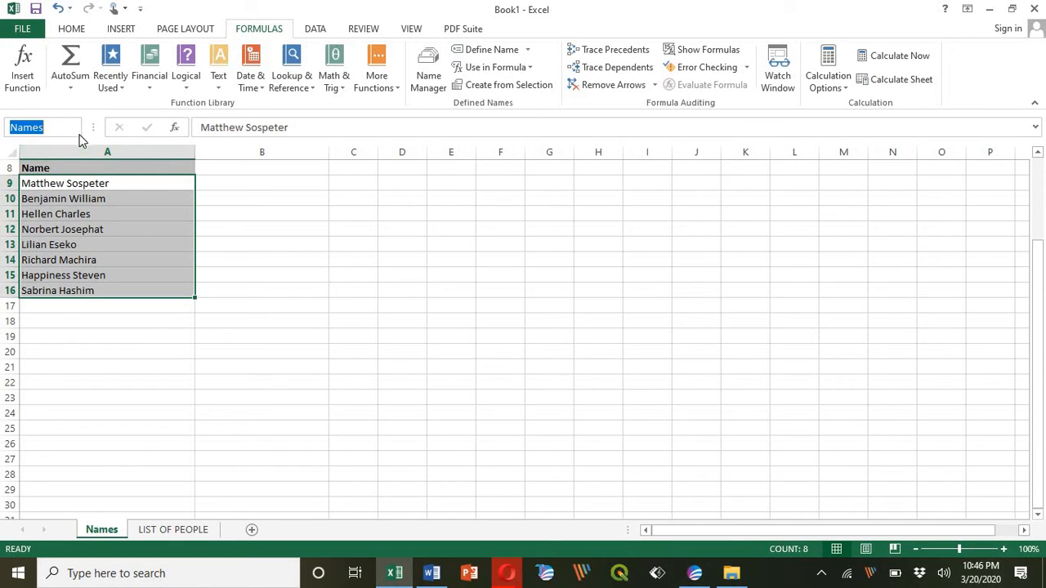
left_click(159, 336)
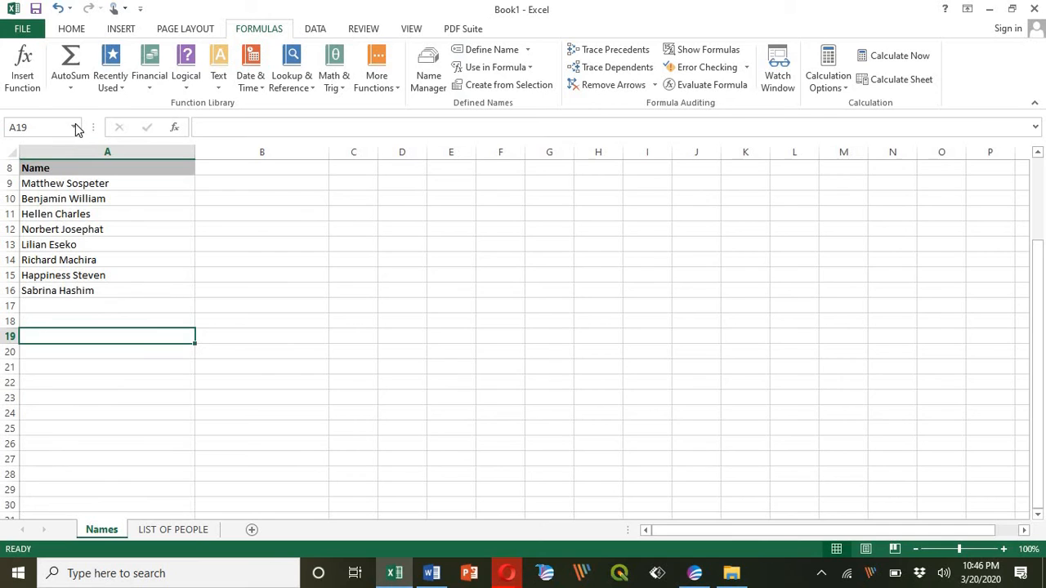
left_click(76, 127)
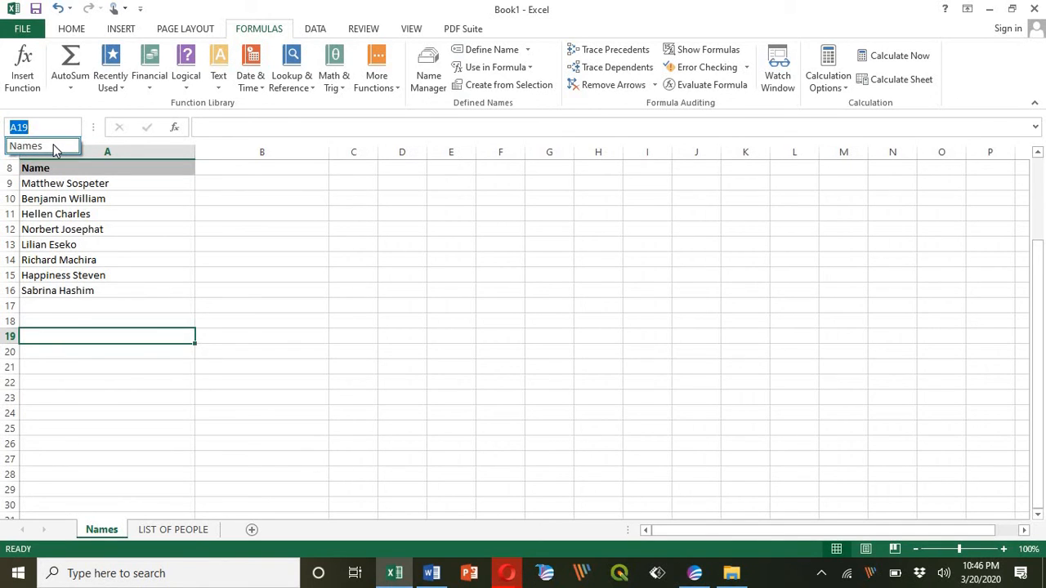
left_click(54, 146)
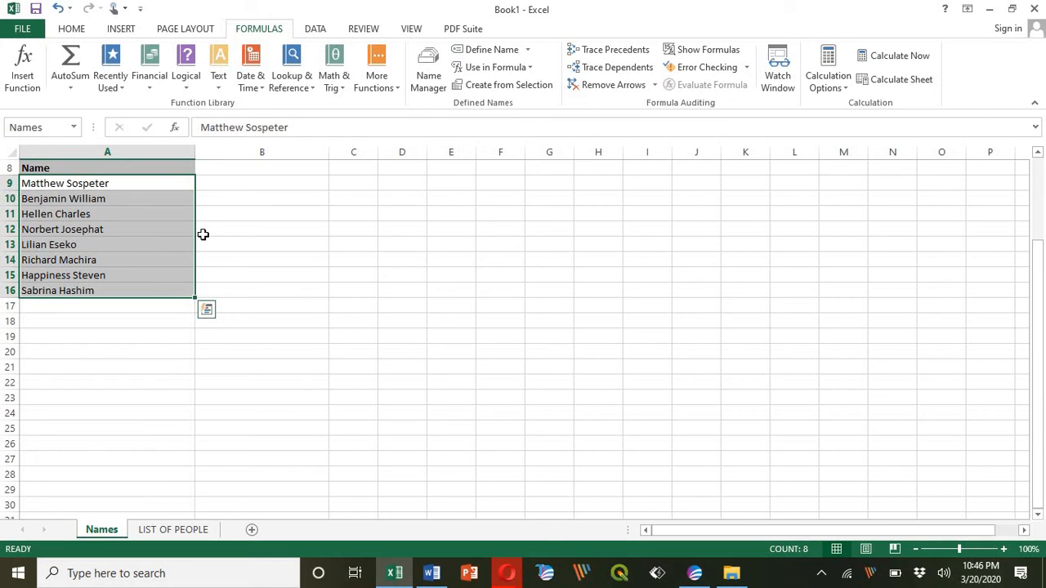
left_click(164, 338)
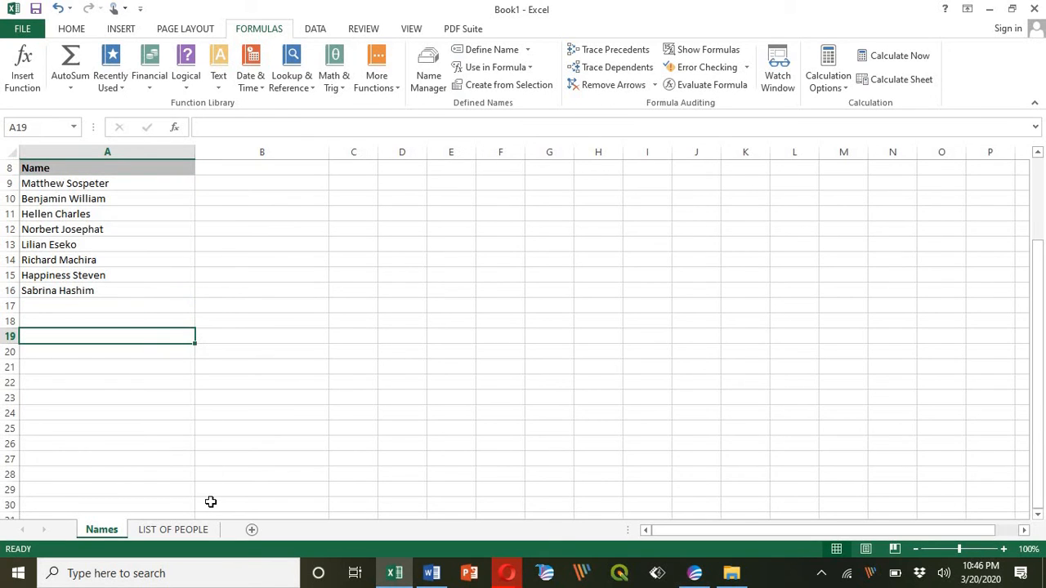
left_click(183, 530)
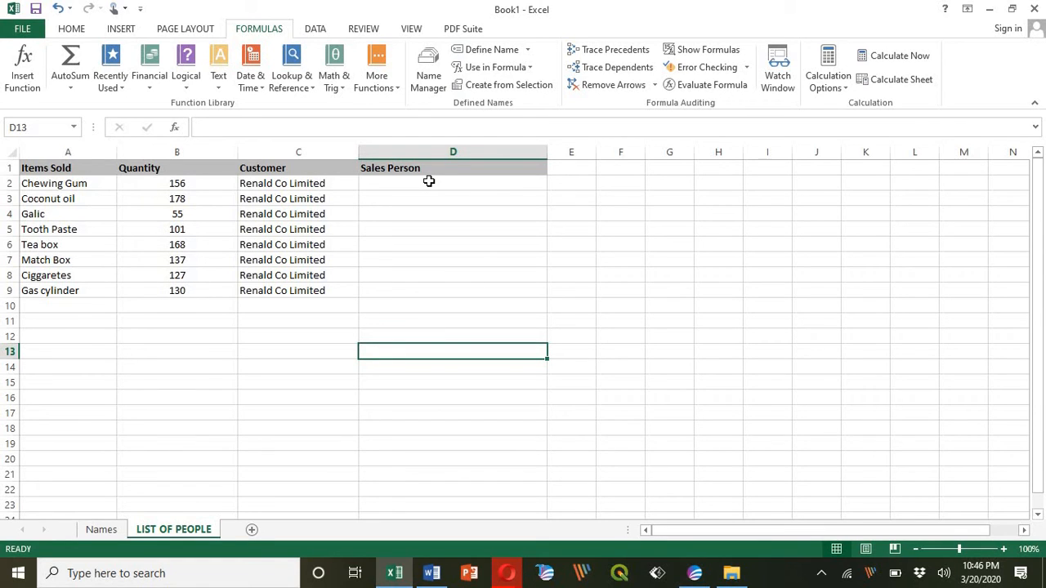
Select the whole column D and bring up Data Validation from the DATA ribbon
left_click(419, 150)
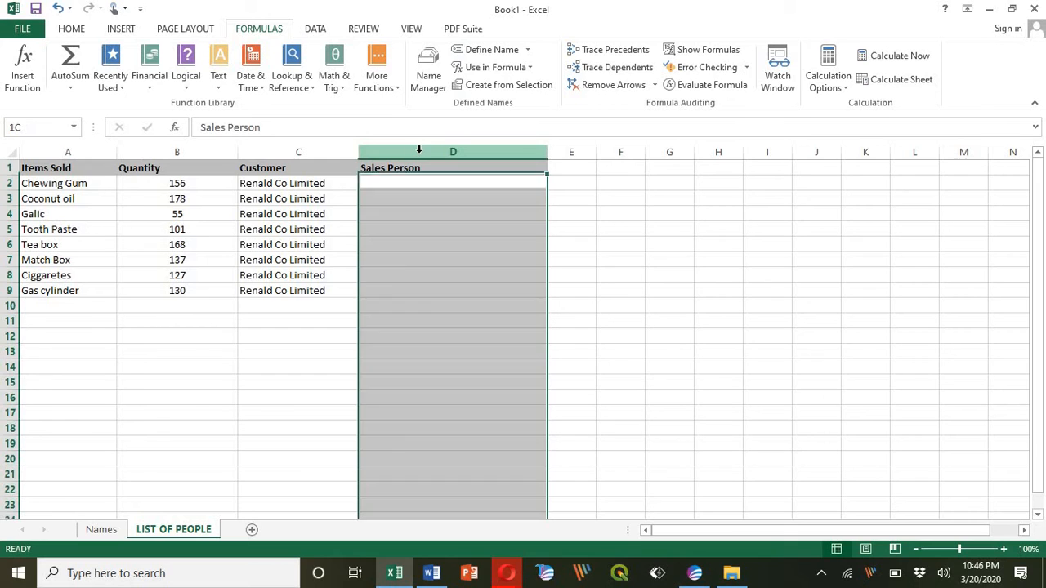
left_click(315, 30)
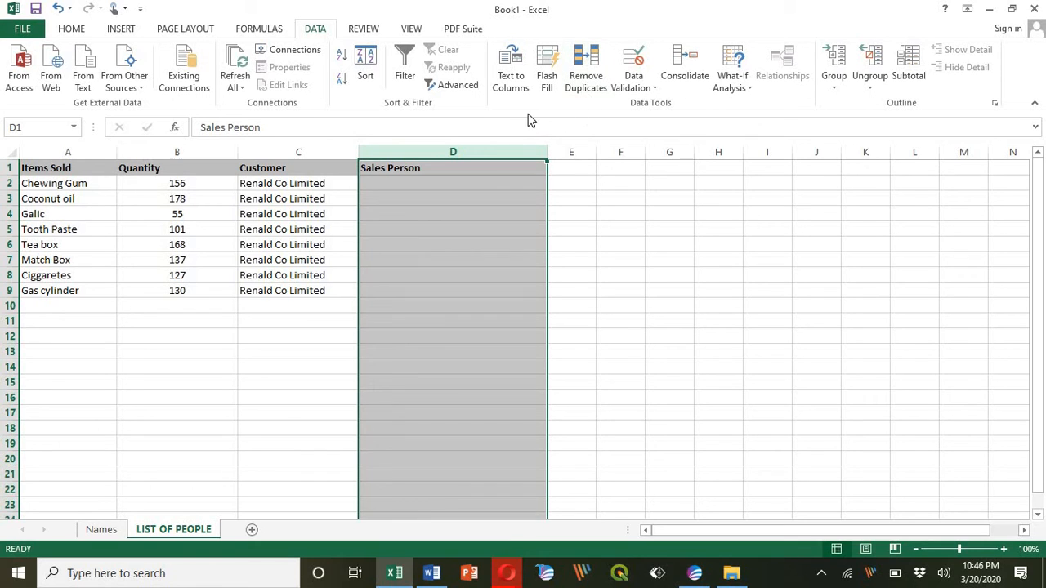
left_click(651, 90)
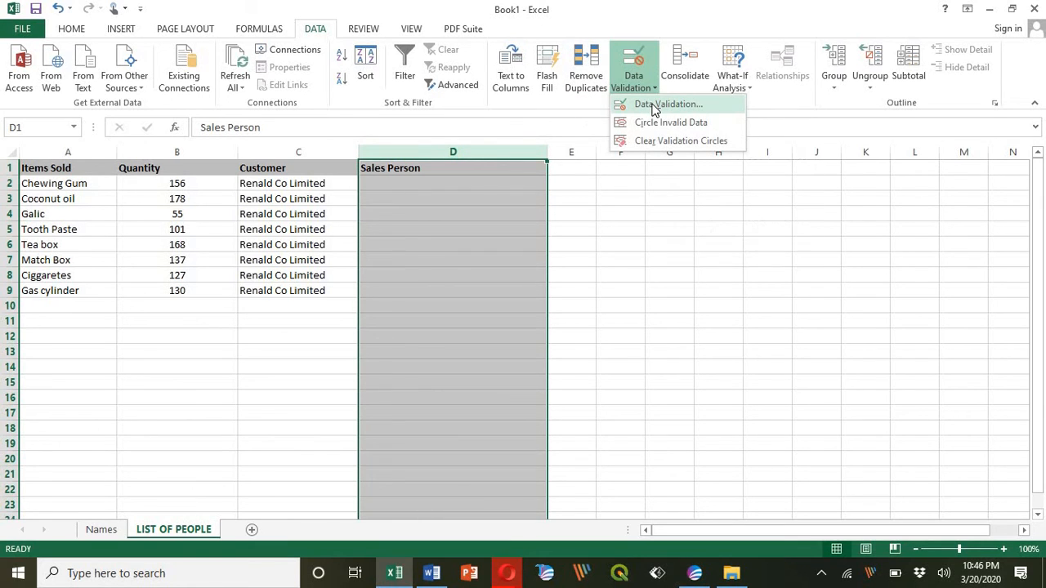
left_click(654, 104)
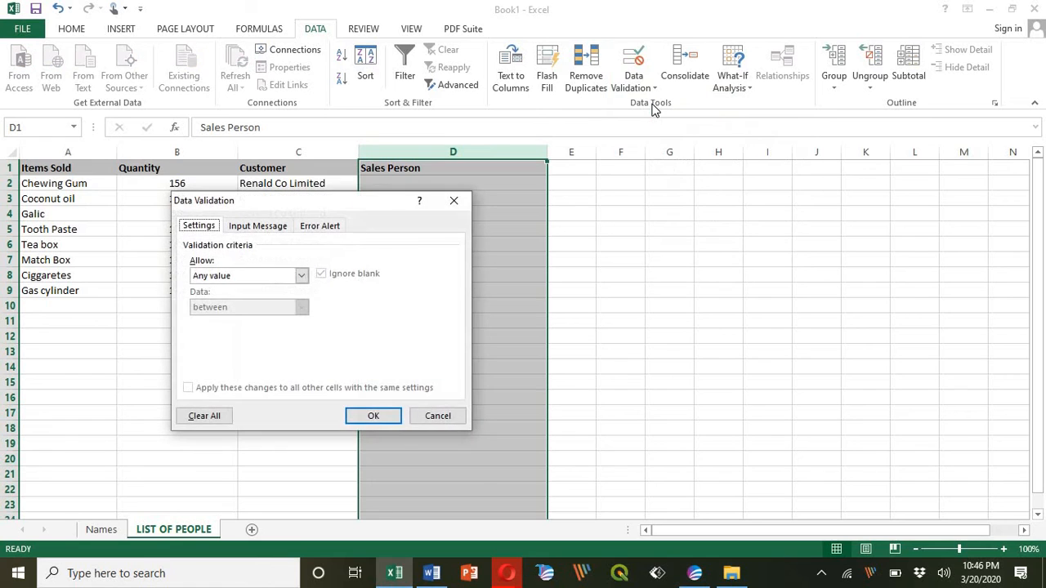
Allow a List with source =Names and Ignore blank unchecked for column D
left_click(302, 278)
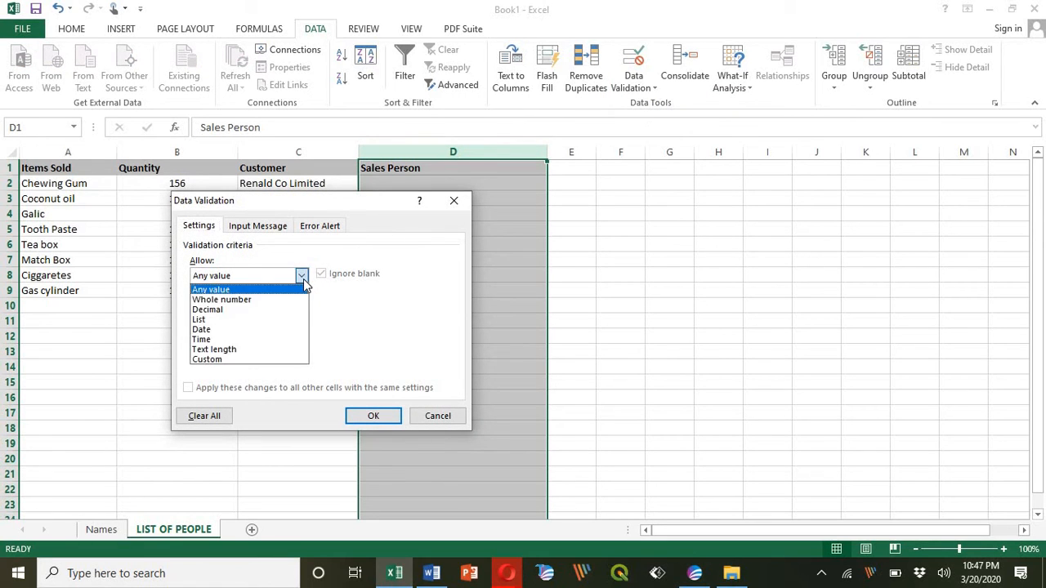
left_click(280, 319)
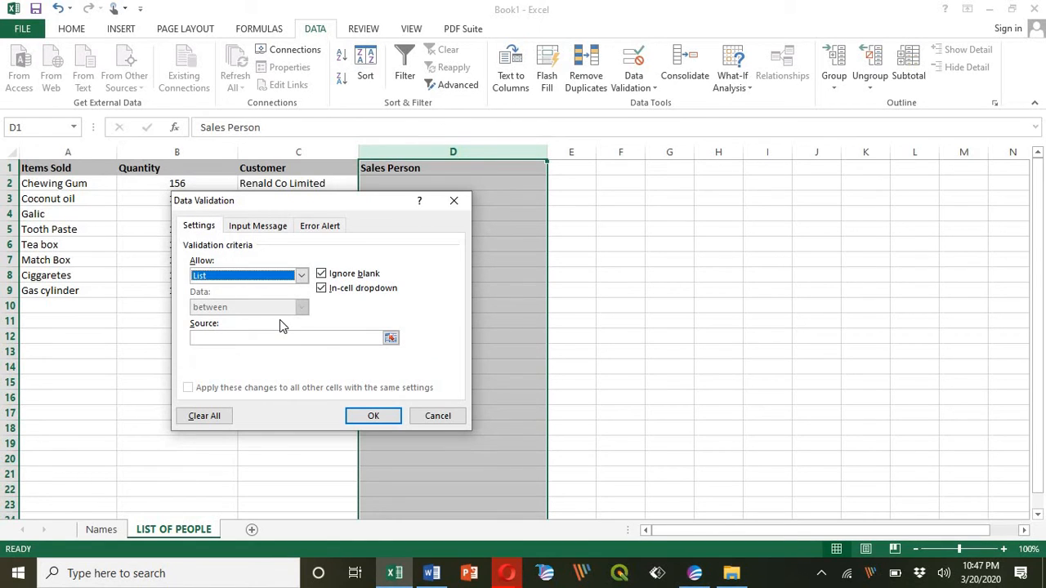
left_click(325, 279)
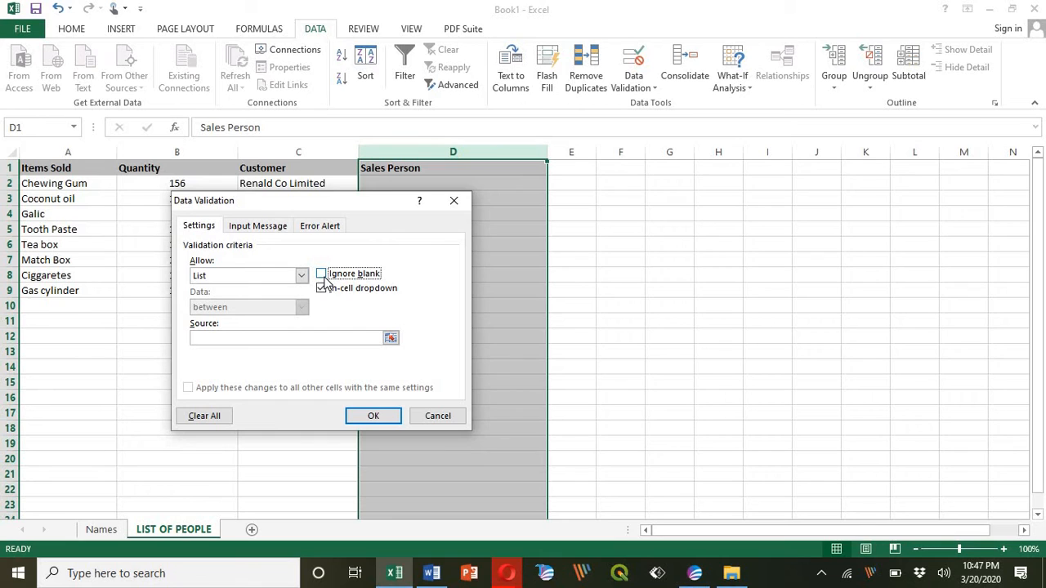
left_click(281, 338)
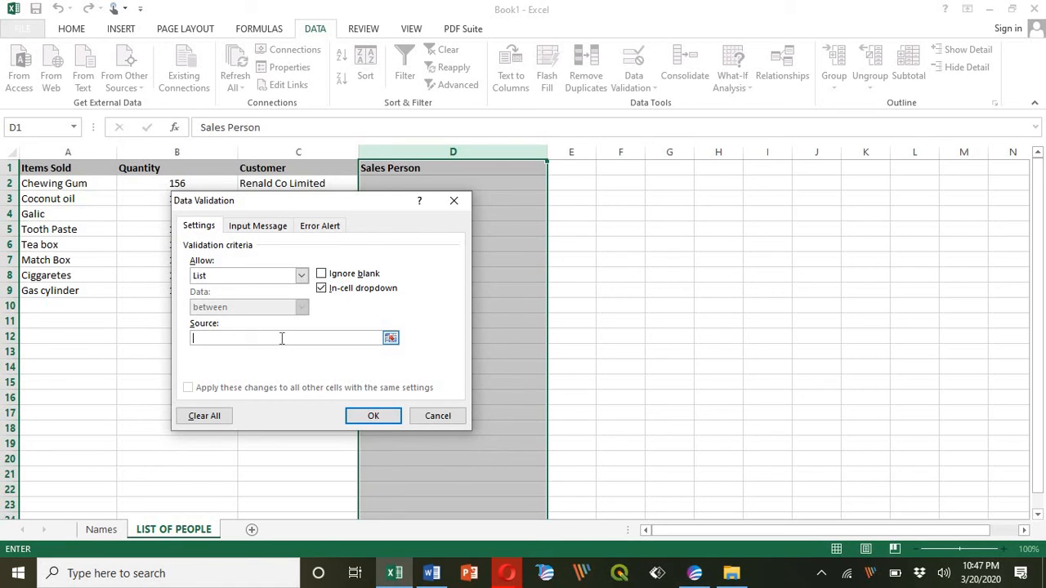
type("=")
type("Names")
left_click(370, 416)
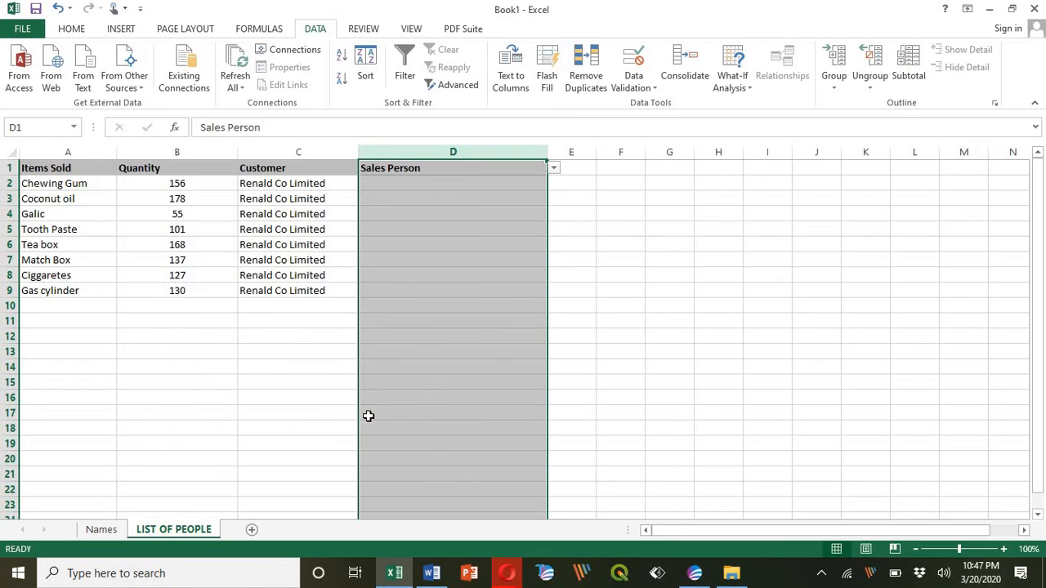
Pick sales people from the drop-down for D2 and D3, leaving D4's list unchosen
left_click(494, 184)
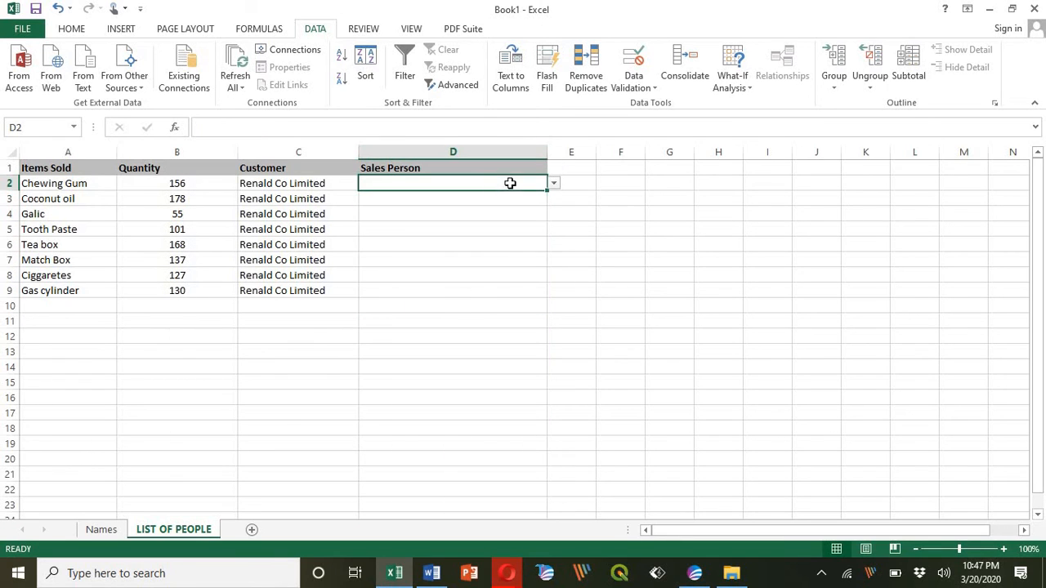
left_click(554, 186)
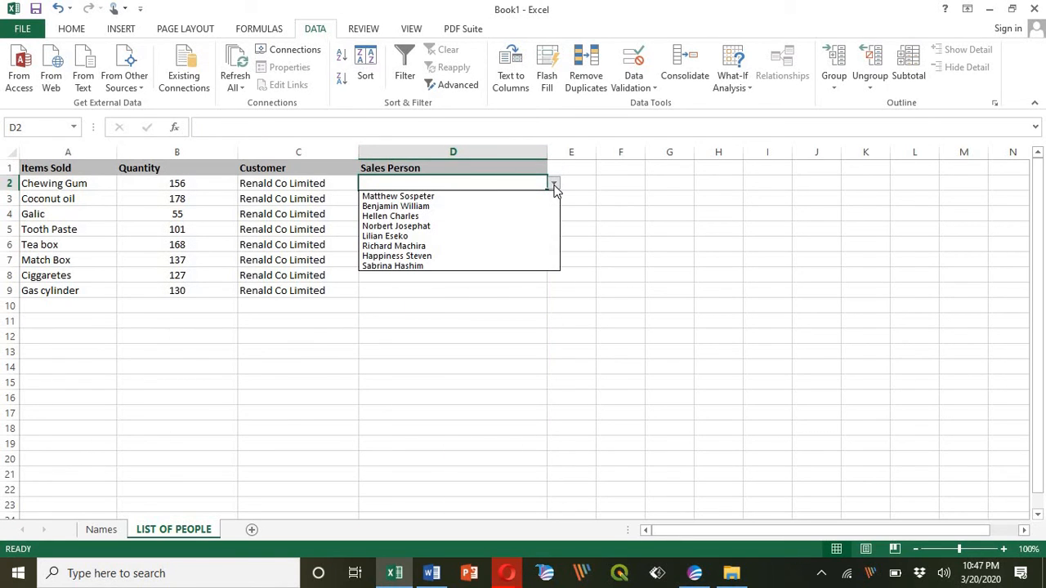
left_click(514, 215)
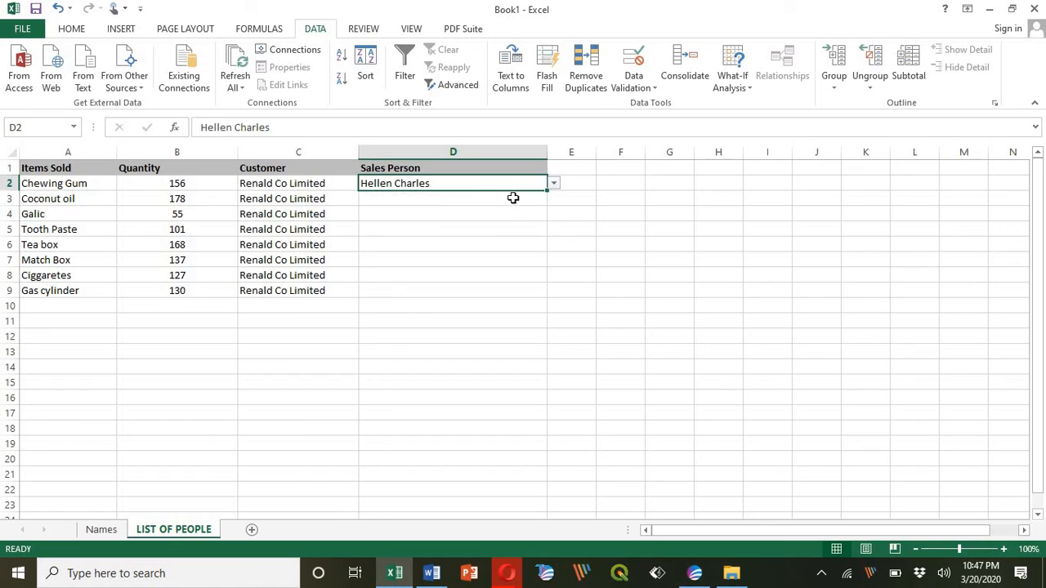
left_click(513, 197)
left_click(554, 201)
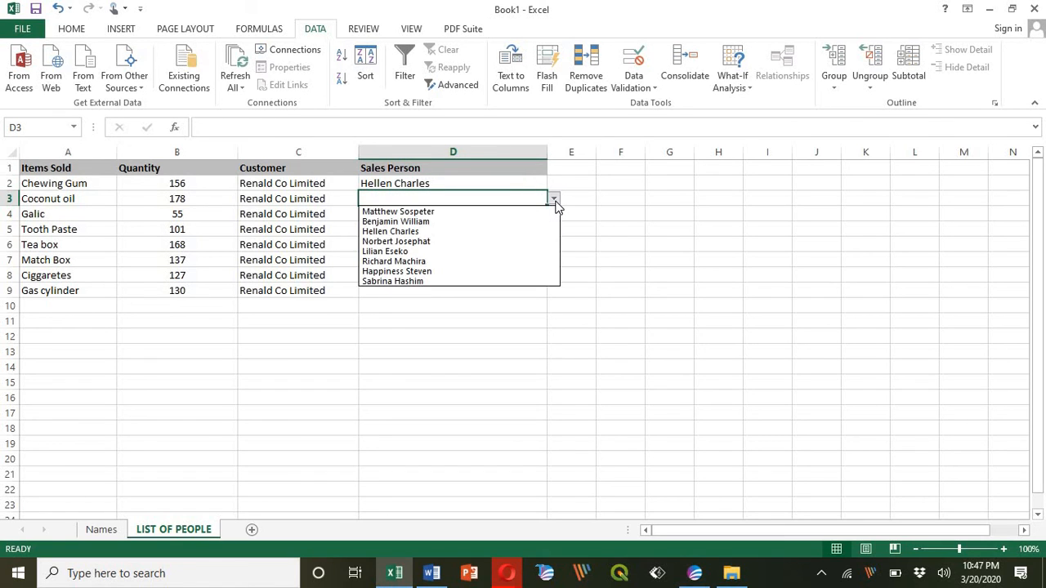
left_click(496, 241)
left_click(486, 215)
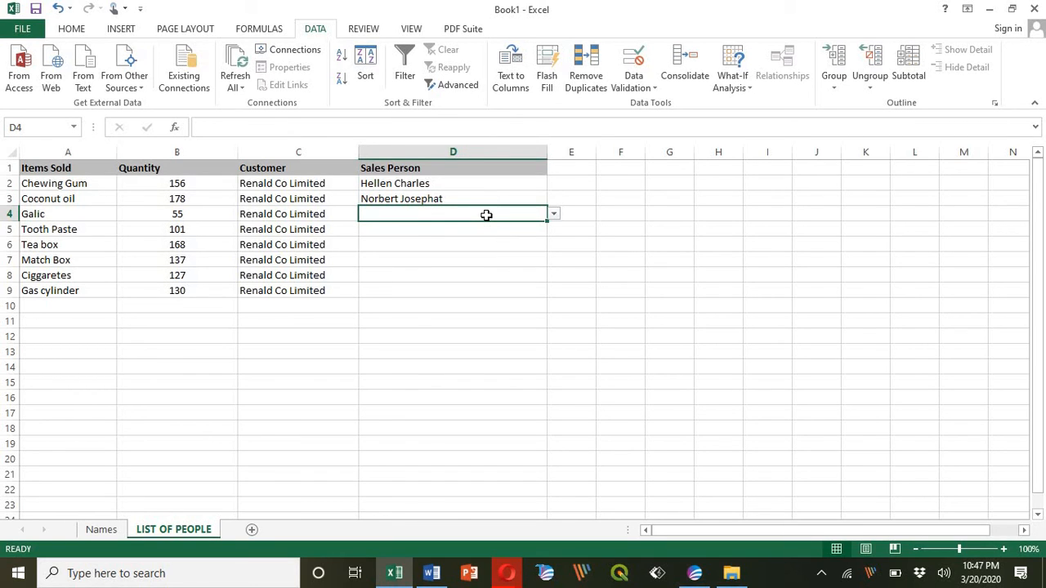
left_click(554, 215)
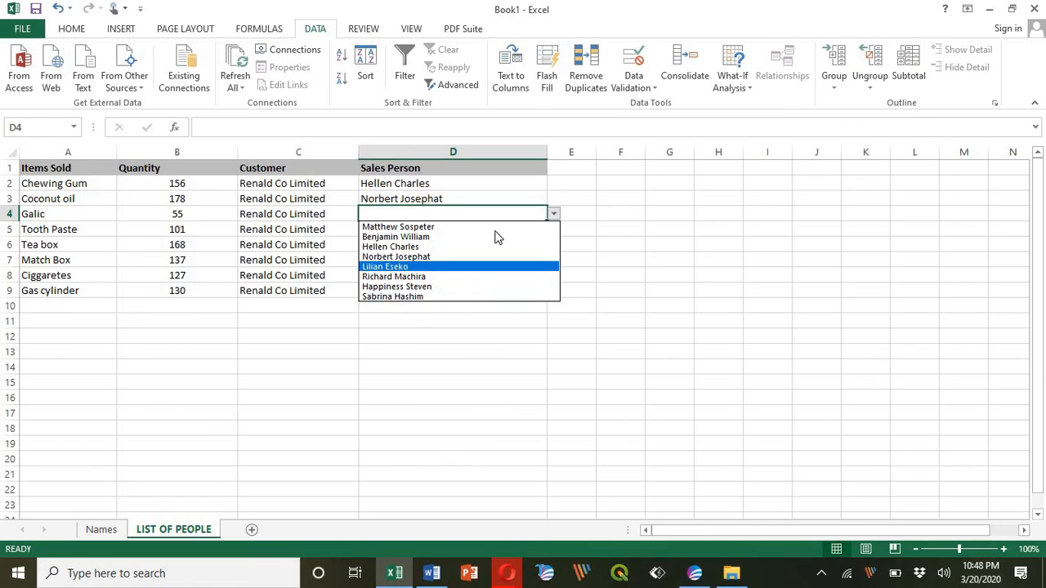
key("Escape")
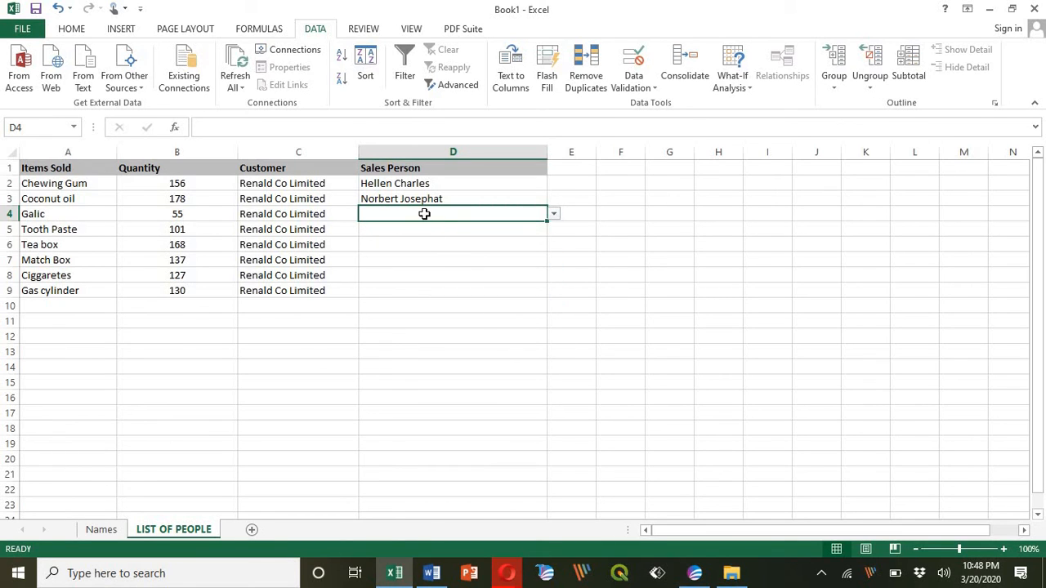
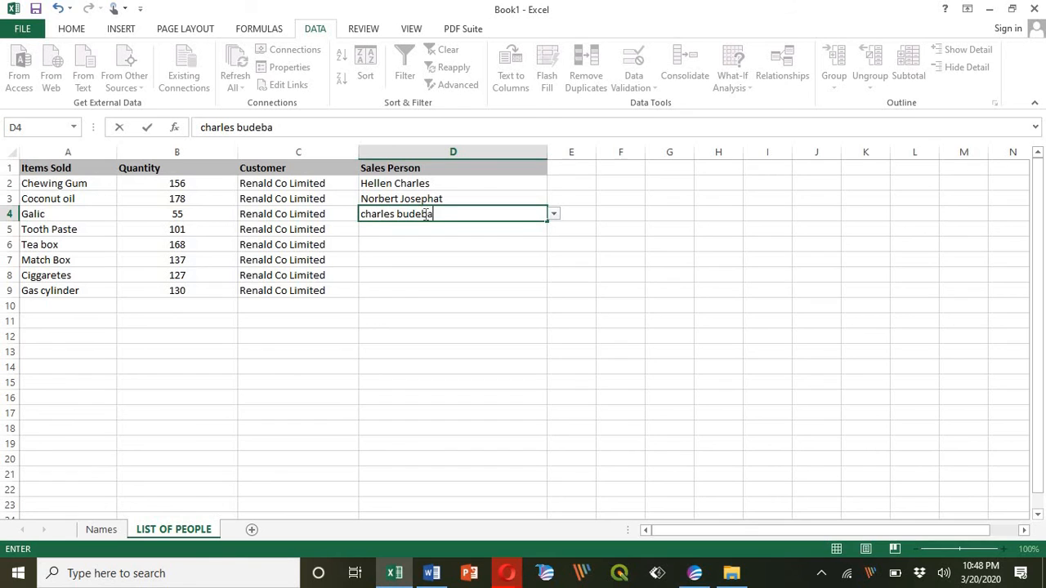
key("Return")
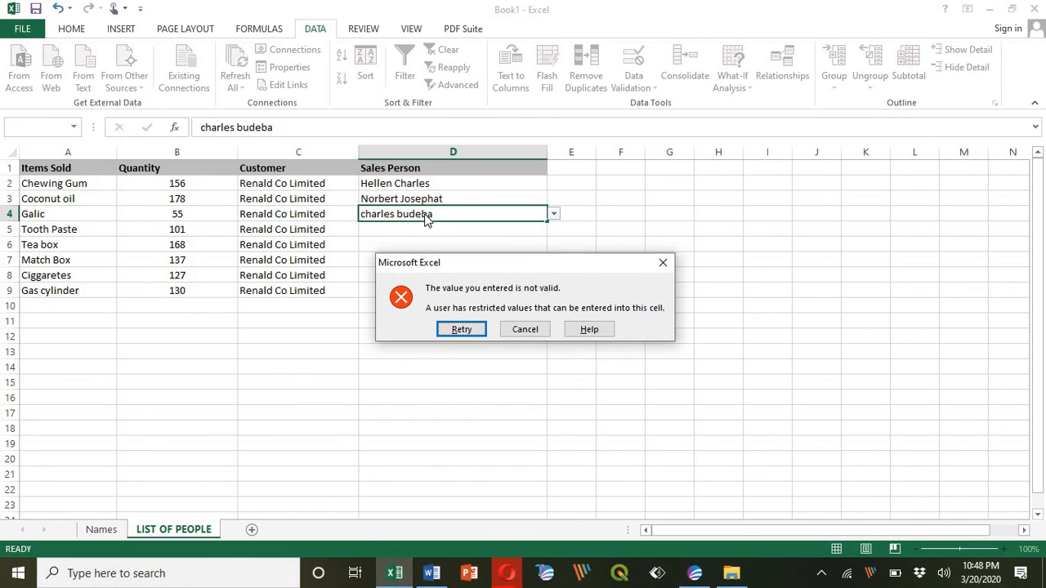
left_click(663, 266)
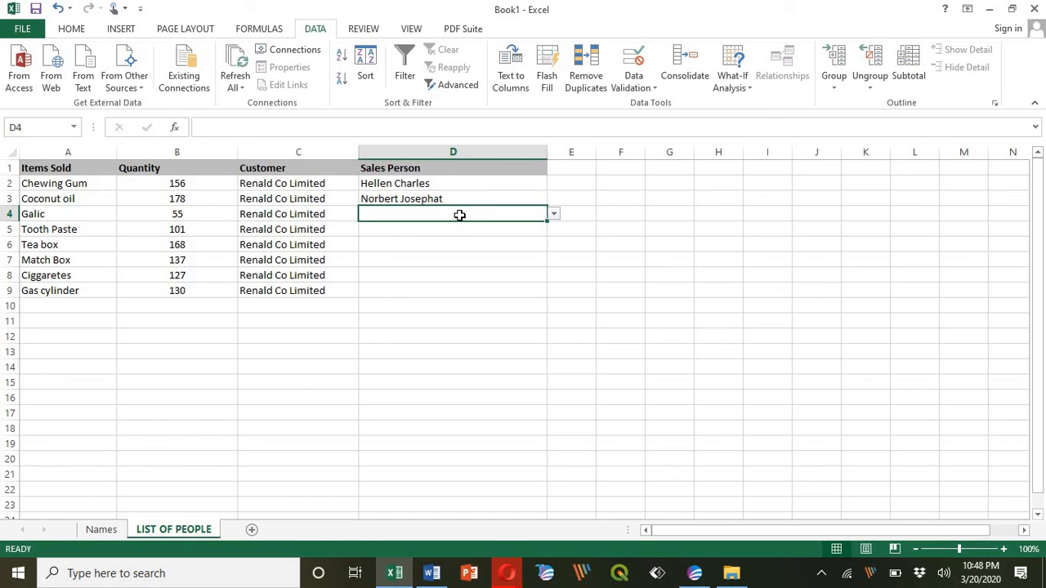
type("N")
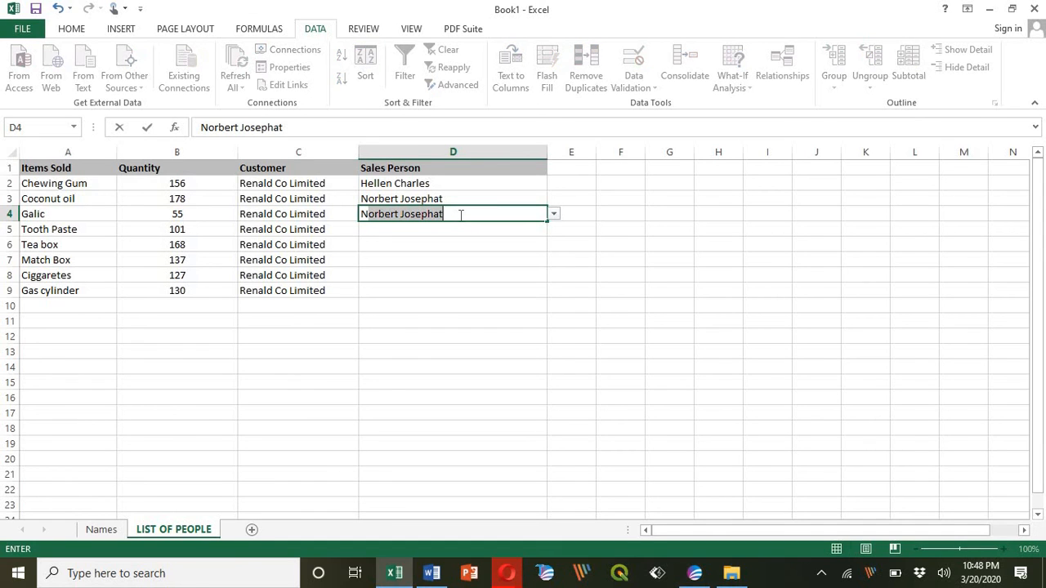
key("Return")
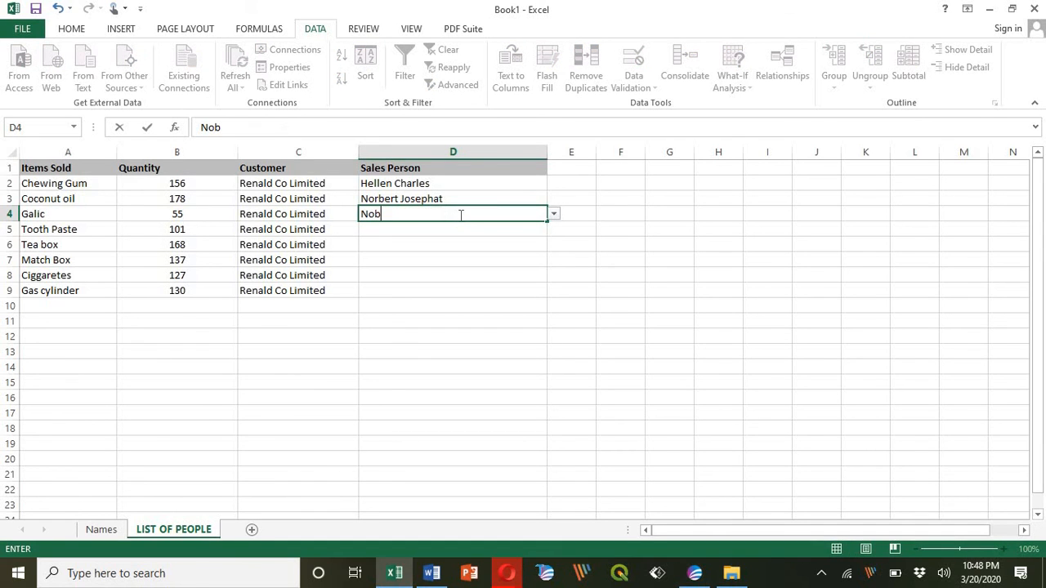
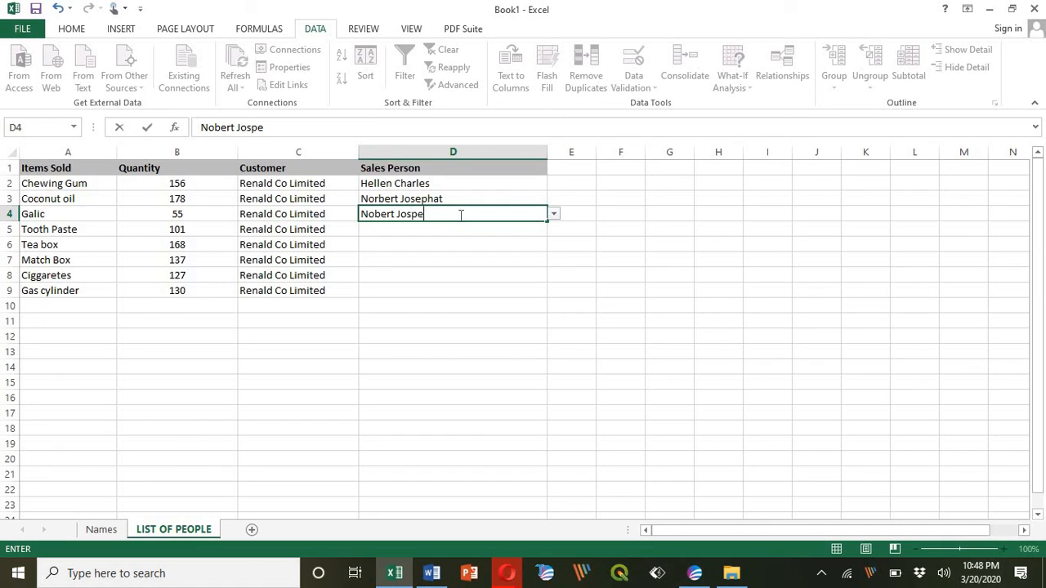
key("Return")
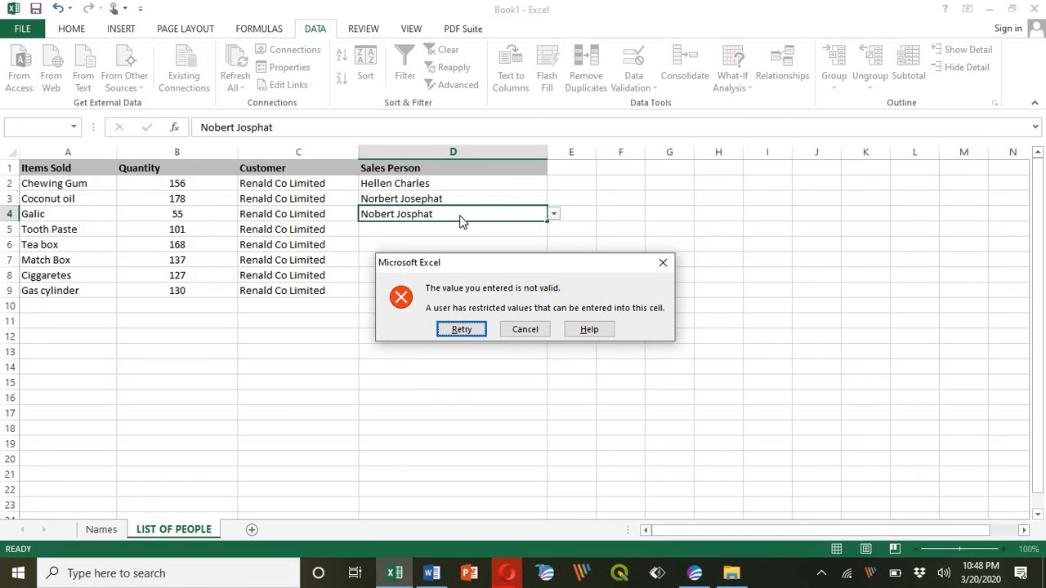
left_click(666, 264)
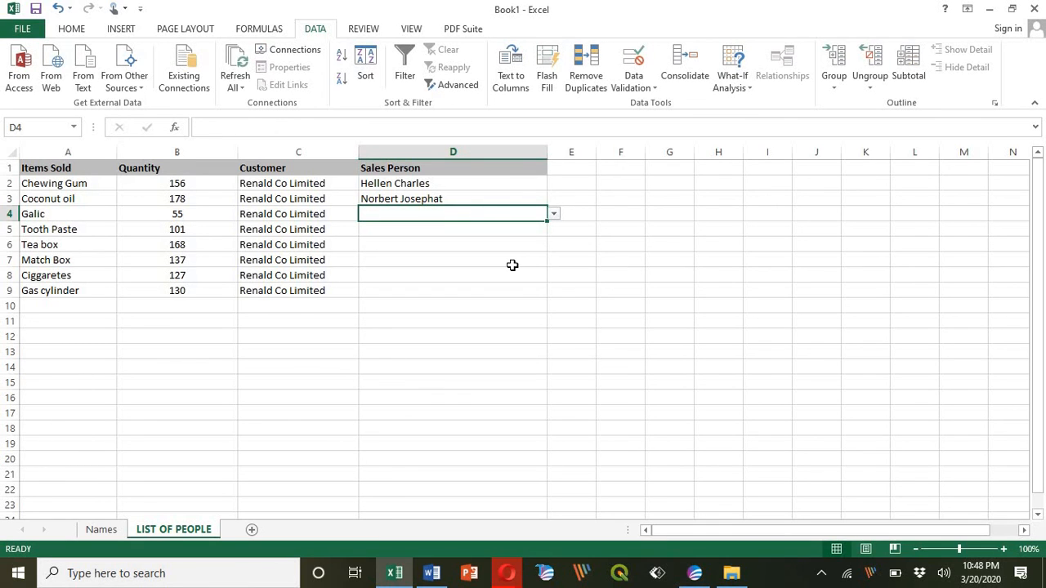